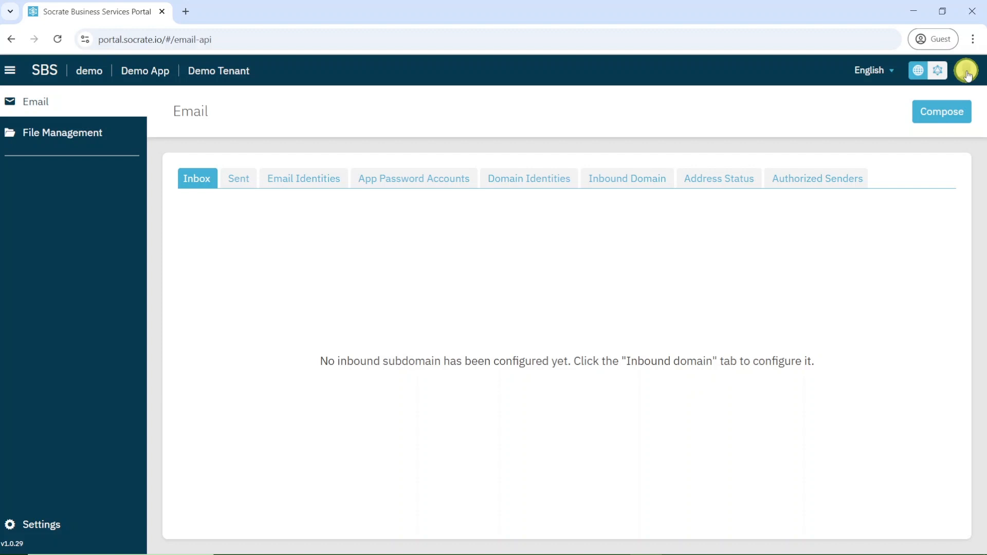
- Leave SBS Portal through the account menu and go to the SBS Console sign-in page
{"action": "left_click", "coordinate": [967, 72]}
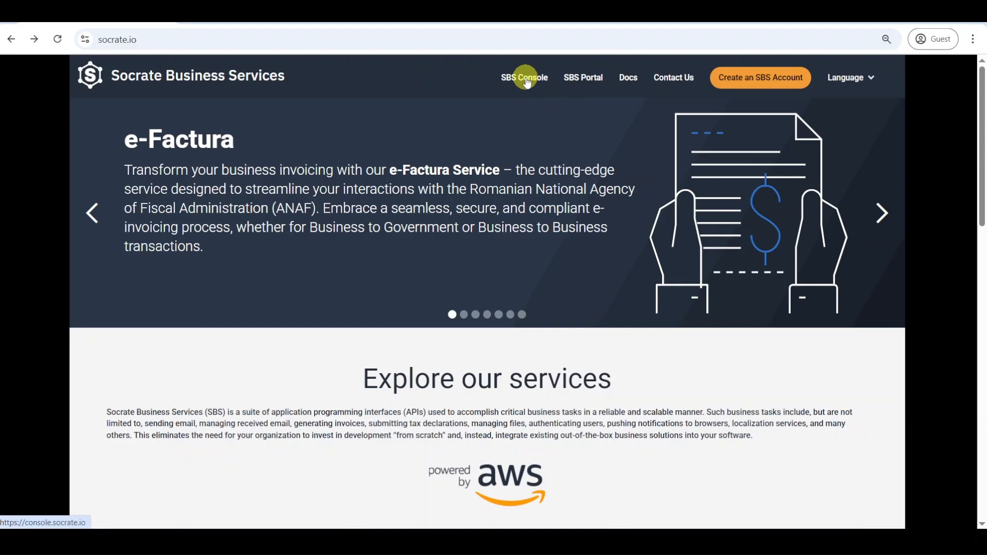
{"action": "left_click", "coordinate": [528, 80]}
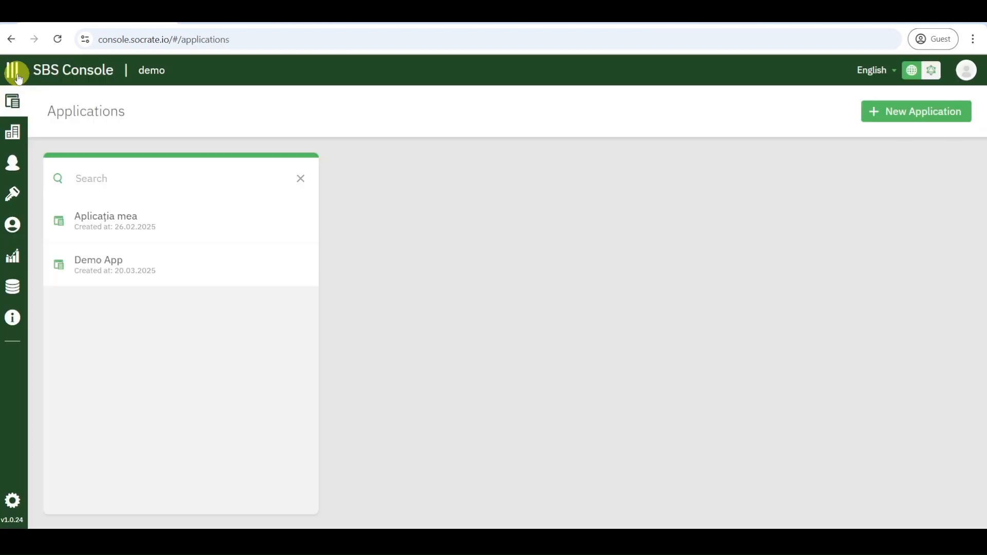
- Start a portal-user invitation with the invitee's e-mail and message 'You are invited to my SBS Account'
{"action": "left_click", "coordinate": [12, 70]}
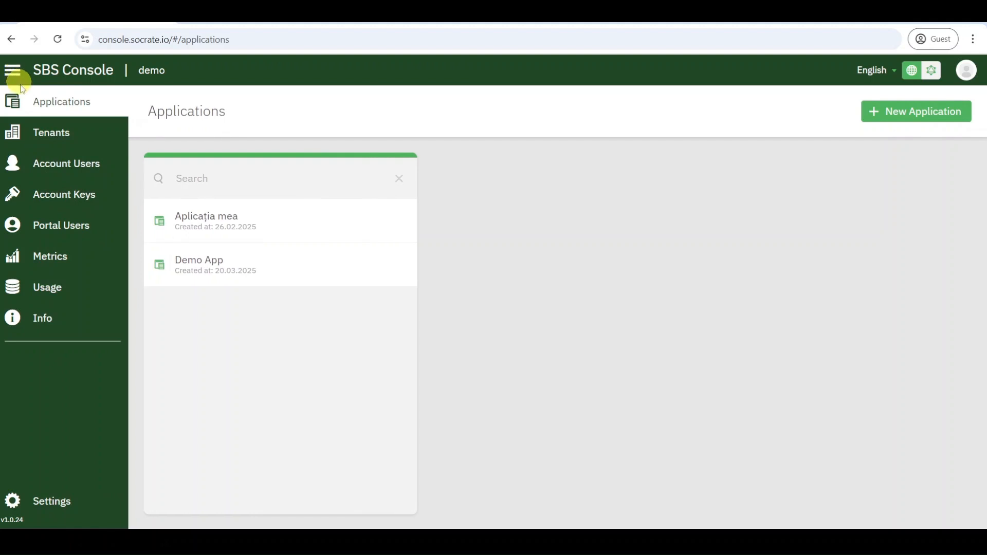
{"action": "left_click", "coordinate": [61, 226]}
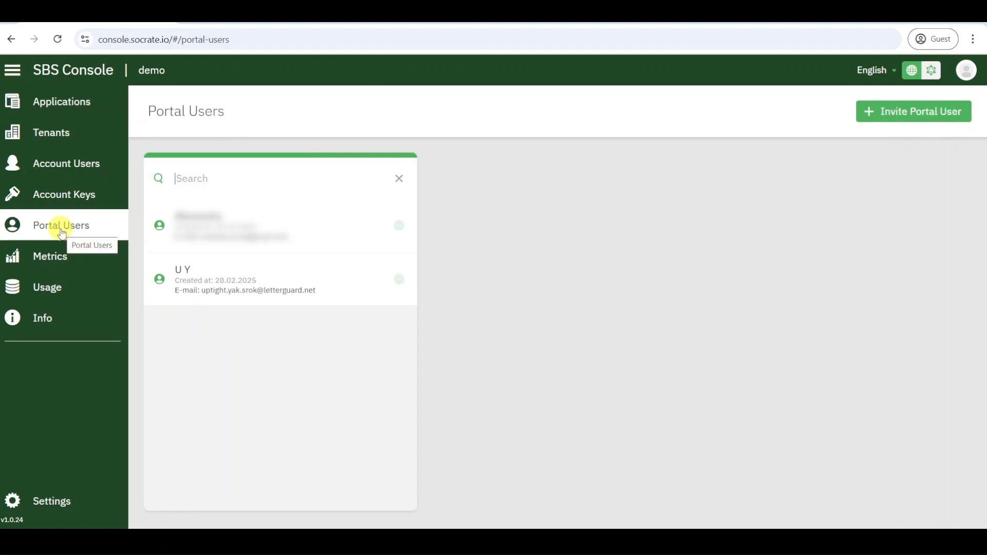
{"action": "left_click", "coordinate": [918, 113]}
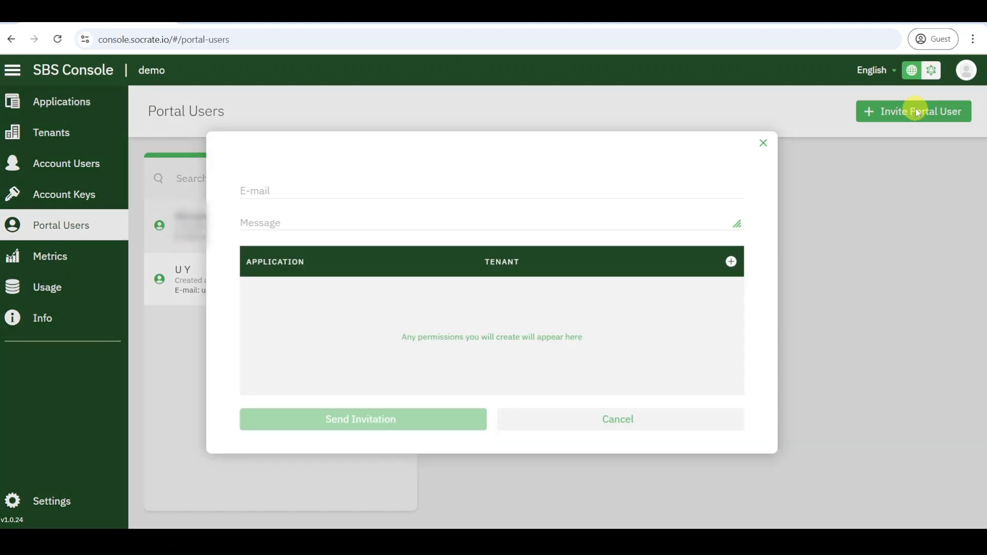
{"action": "type", "text": "portal.user@example.ro"}
{"action": "key", "text": "Tab"}
{"action": "type", "text": "You are invited to my SBS Account"}
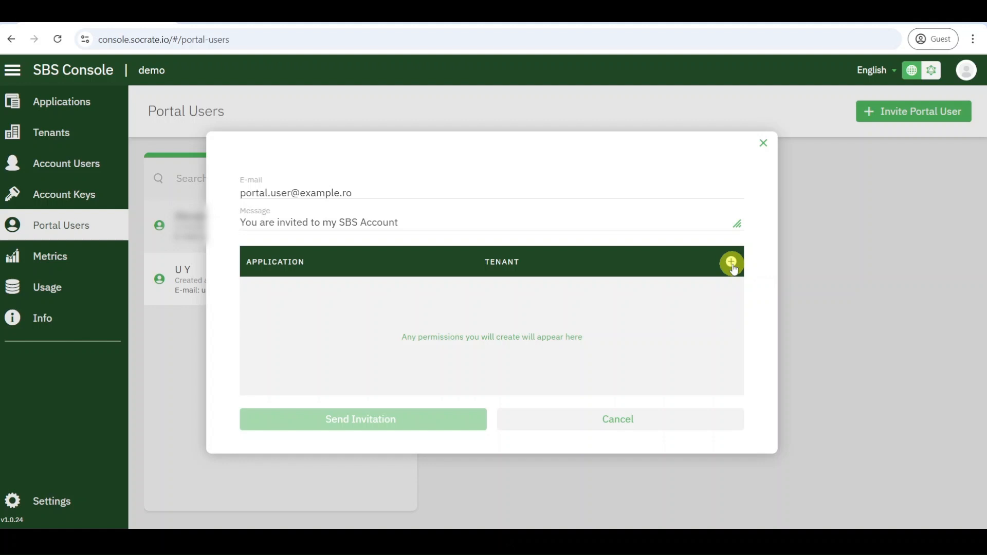
- Add a permission for application Demo App and tenant Demo Tenant
{"action": "left_click", "coordinate": [731, 262]}
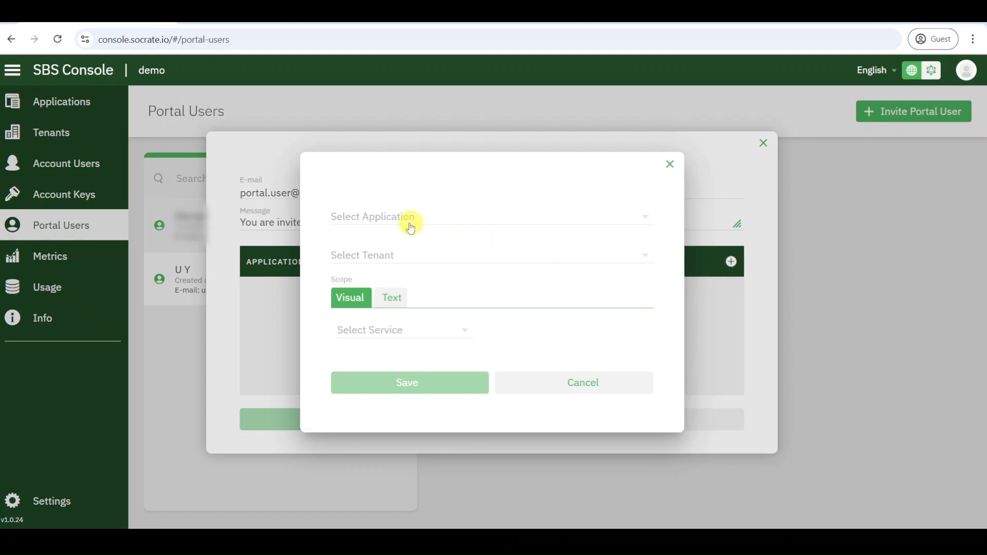
{"action": "left_click", "coordinate": [410, 227]}
{"action": "left_click", "coordinate": [406, 273]}
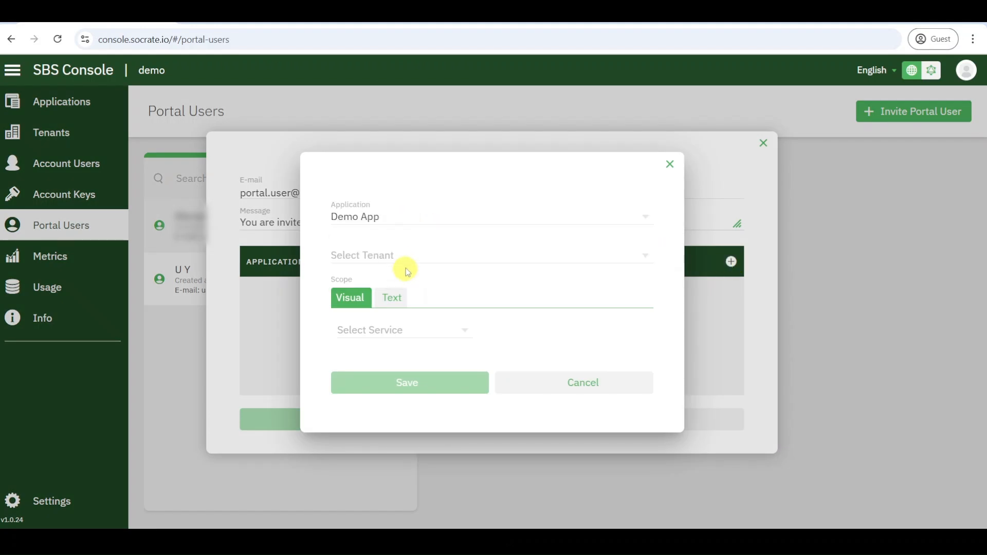
{"action": "left_click", "coordinate": [408, 258]}
{"action": "left_click", "coordinate": [406, 282]}
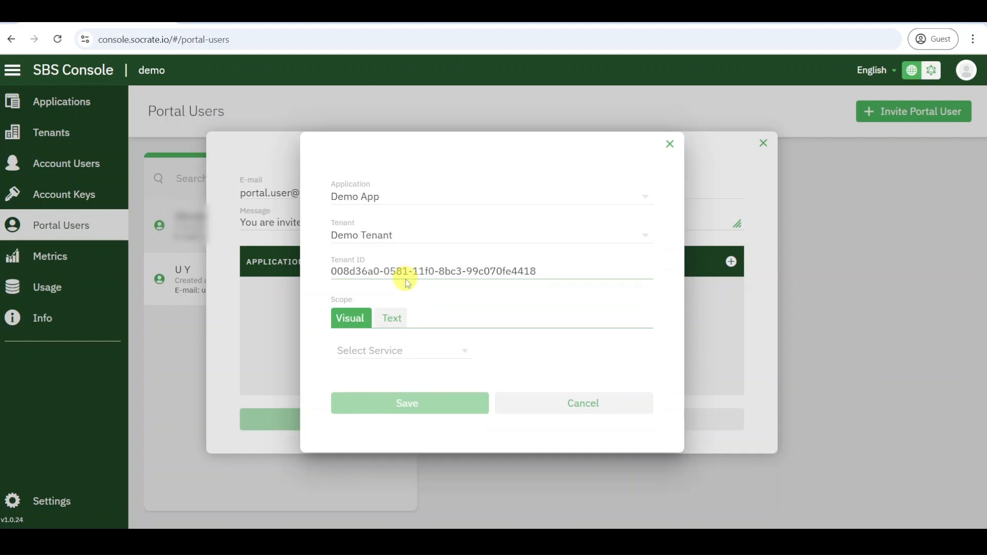
- Scope the permission to email-api query, email-api mutation and file-management-api query
{"action": "left_click", "coordinate": [399, 351]}
{"action": "type", "text": "em"}
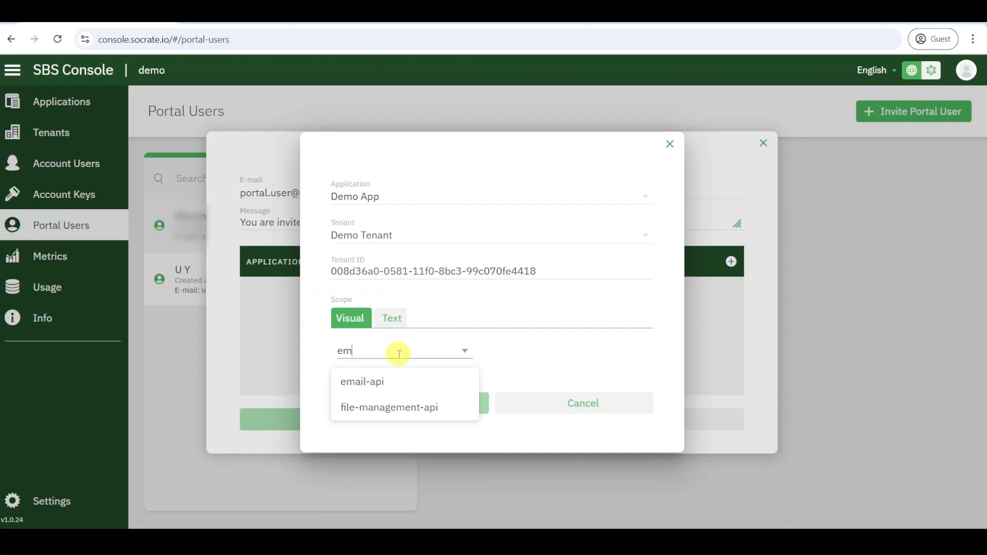
{"action": "left_click", "coordinate": [399, 381]}
{"action": "left_click", "coordinate": [392, 360]}
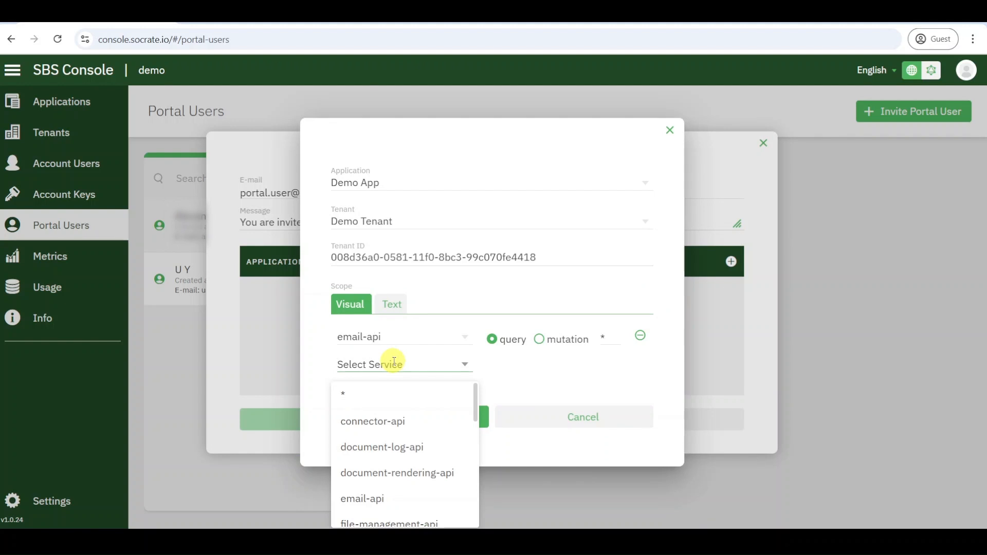
{"action": "type", "text": "em"}
{"action": "left_click", "coordinate": [391, 395]}
{"action": "left_click", "coordinate": [538, 352]}
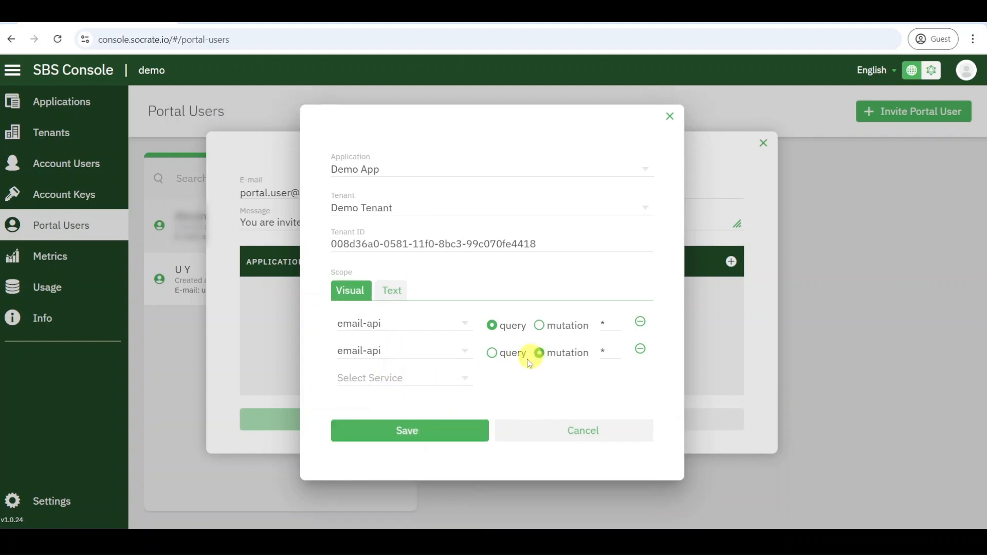
{"action": "left_click", "coordinate": [421, 381]}
{"action": "type", "text": "file"}
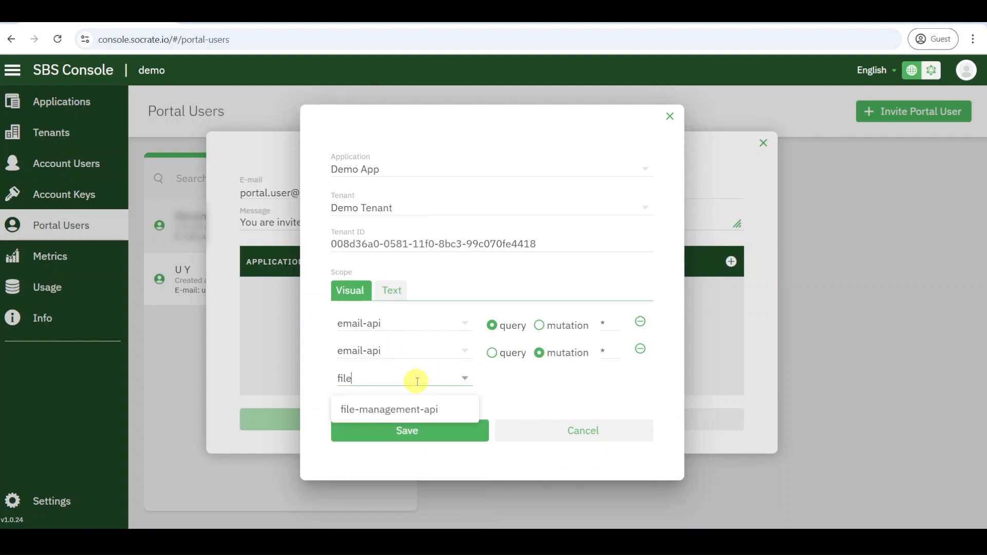
{"action": "left_click", "coordinate": [398, 411]}
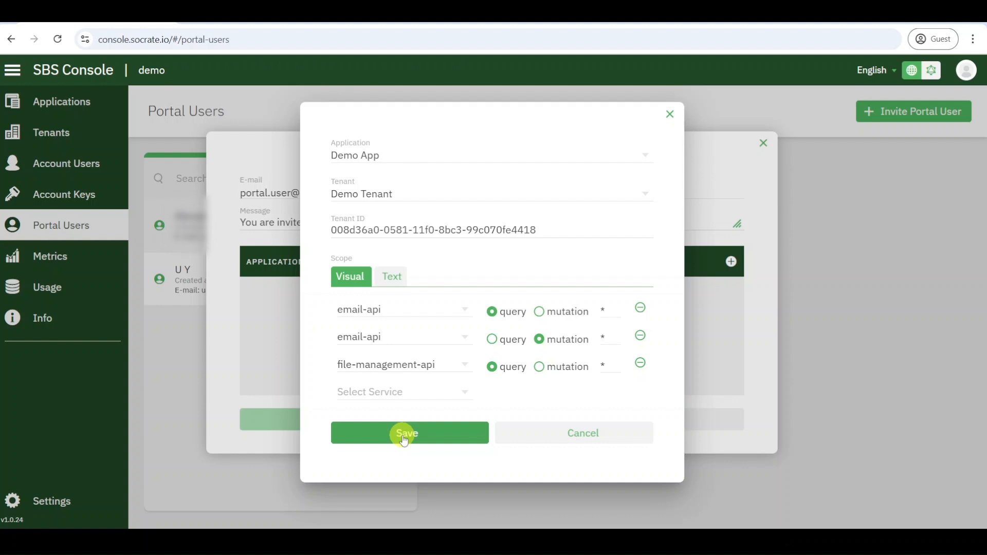
- Save the permission, send the invitation and view the pending invitation's details
{"action": "left_click", "coordinate": [404, 438]}
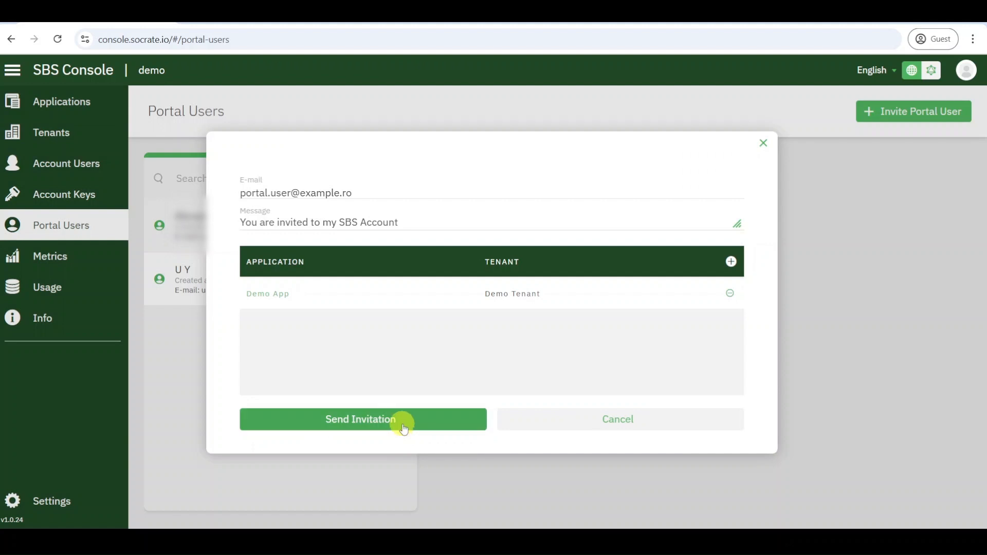
{"action": "left_click", "coordinate": [405, 429]}
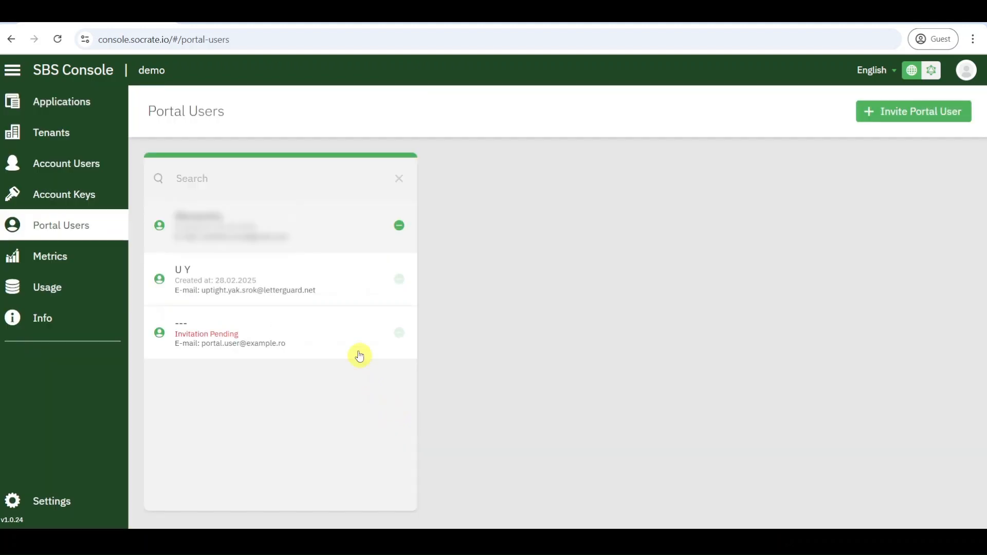
{"action": "left_click", "coordinate": [356, 345]}
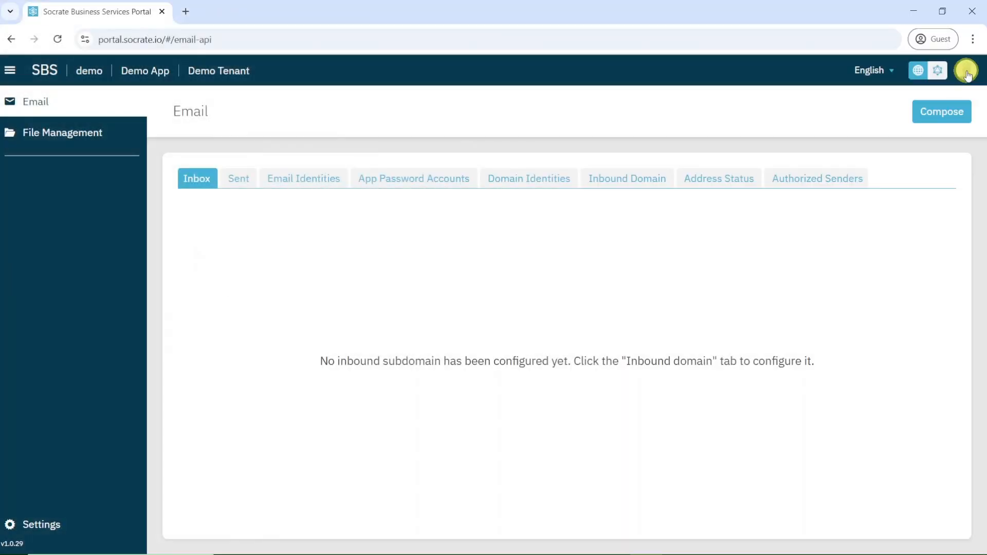
- Open the SBS Portal User Invitation e-mail in Yahoo Mail and follow its sign-up link
{"action": "left_click", "coordinate": [967, 72]}
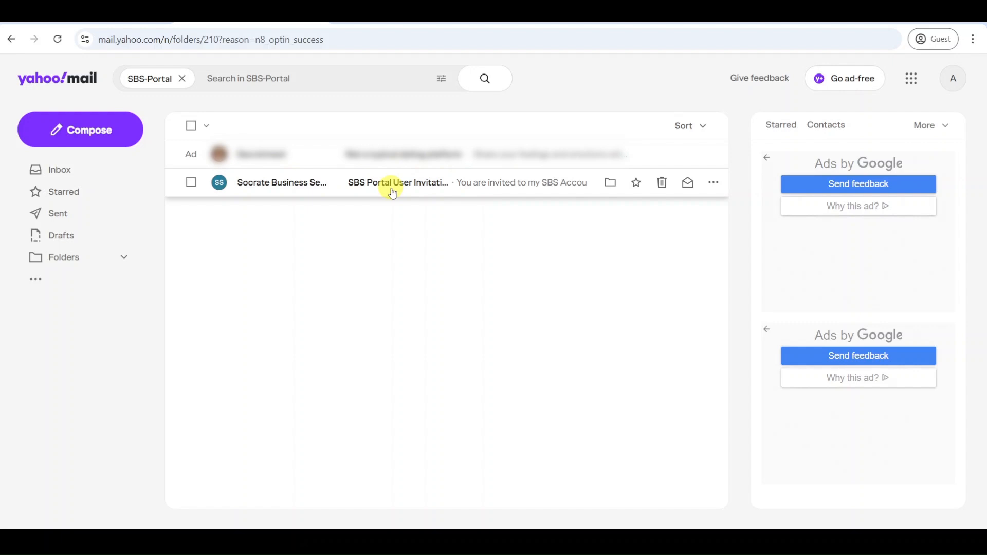
{"action": "left_click", "coordinate": [392, 191]}
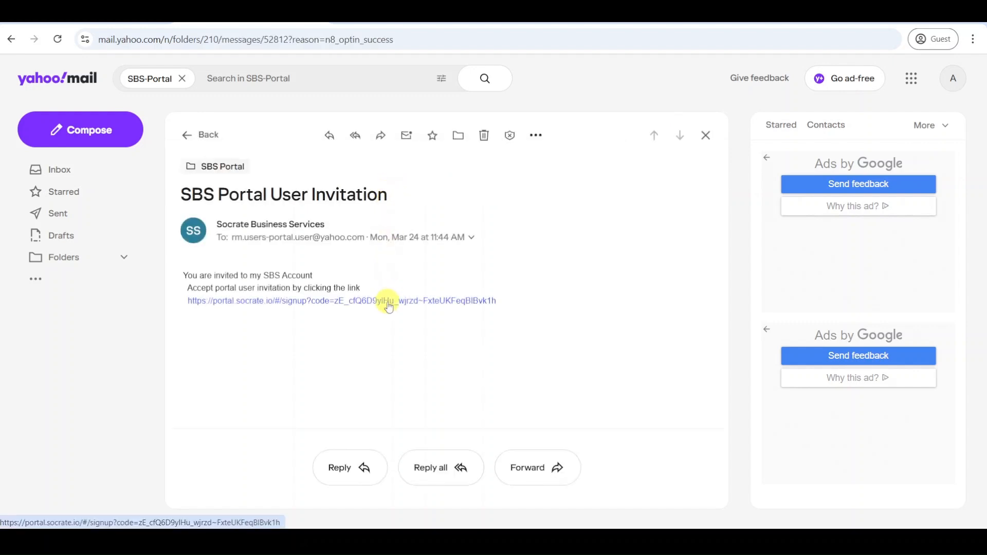
{"action": "left_click", "coordinate": [388, 303]}
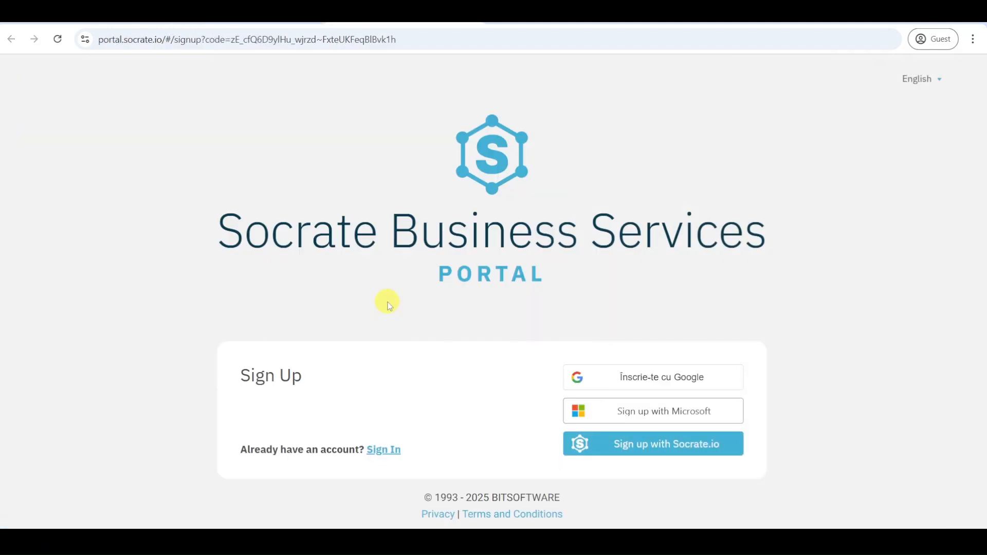
- Sign up with Socrate.io, submitting the new account's e-mail, name and password
{"action": "left_click", "coordinate": [653, 451]}
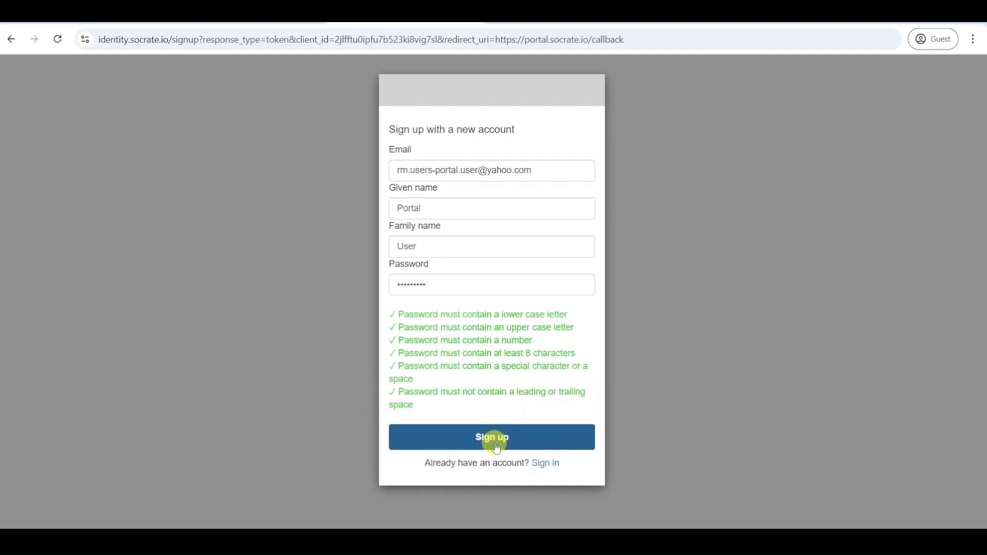
{"action": "left_click", "coordinate": [496, 447]}
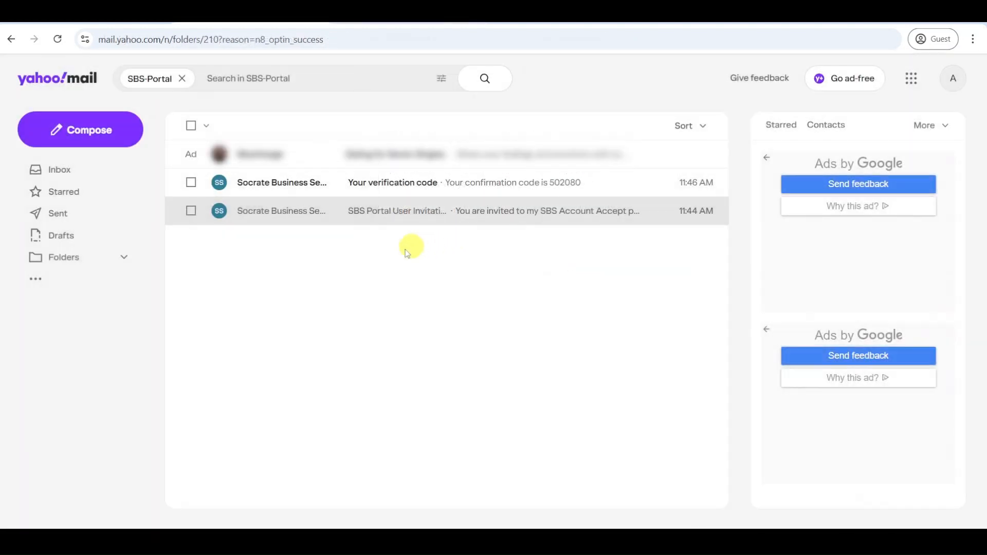
- Copy the code from the 'Your verification code' e-mail into the account-confirmation page
{"action": "left_click", "coordinate": [384, 188]}
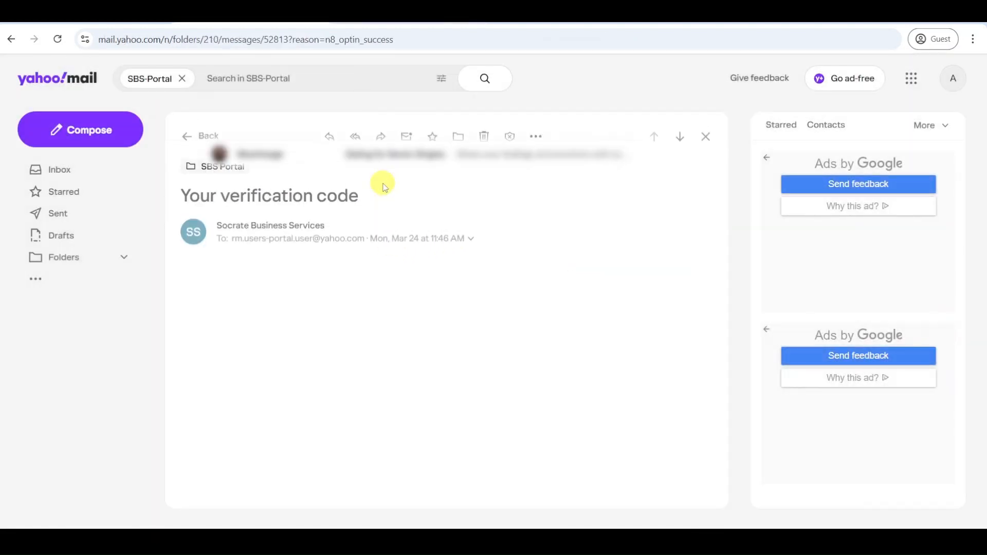
{"action": "mouse_move", "coordinate": [286, 226]}
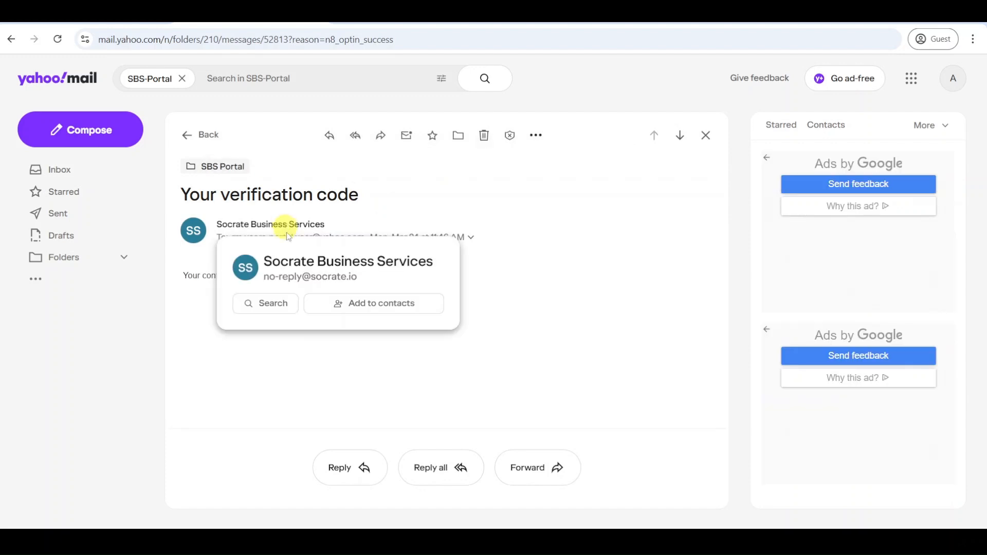
{"action": "left_click_drag", "start_coordinate": [305, 276], "coordinate": [278, 277]}
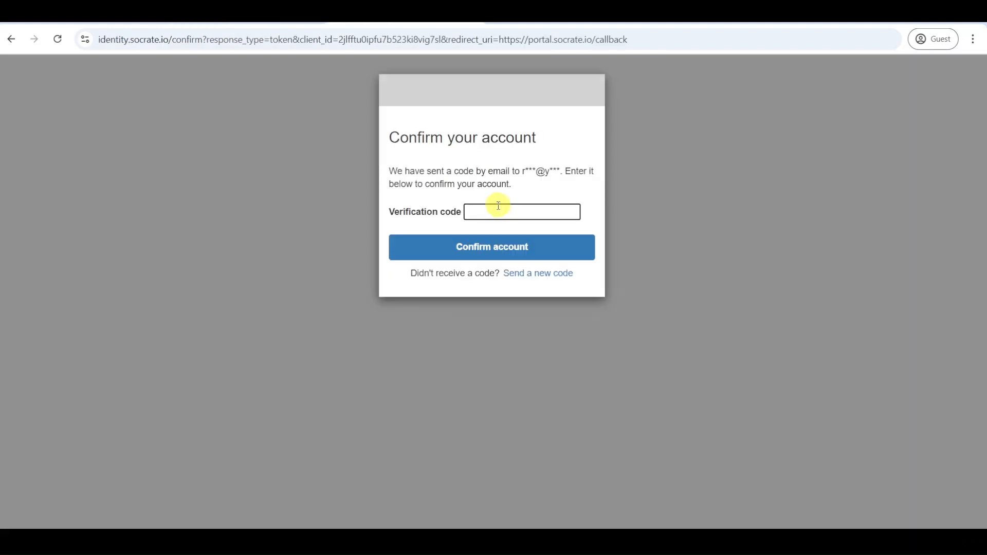
{"action": "left_click", "coordinate": [498, 205]}
{"action": "key", "text": "ctrl+v"}
- Confirm the new account with the pasted verification code
{"action": "left_click", "coordinate": [503, 250]}
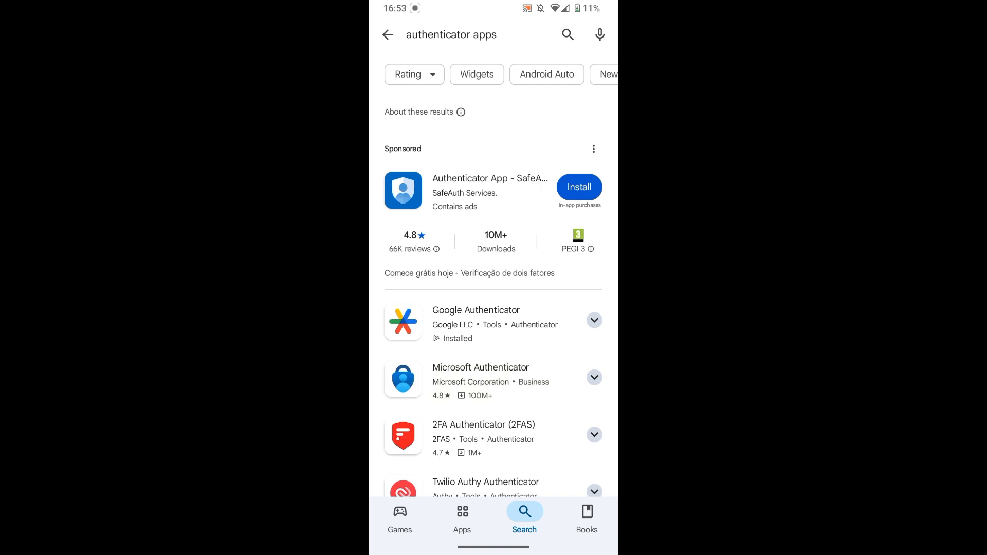
- Open the Google Authenticator app page from the Play Store results
{"action": "left_click", "coordinate": [476, 324]}
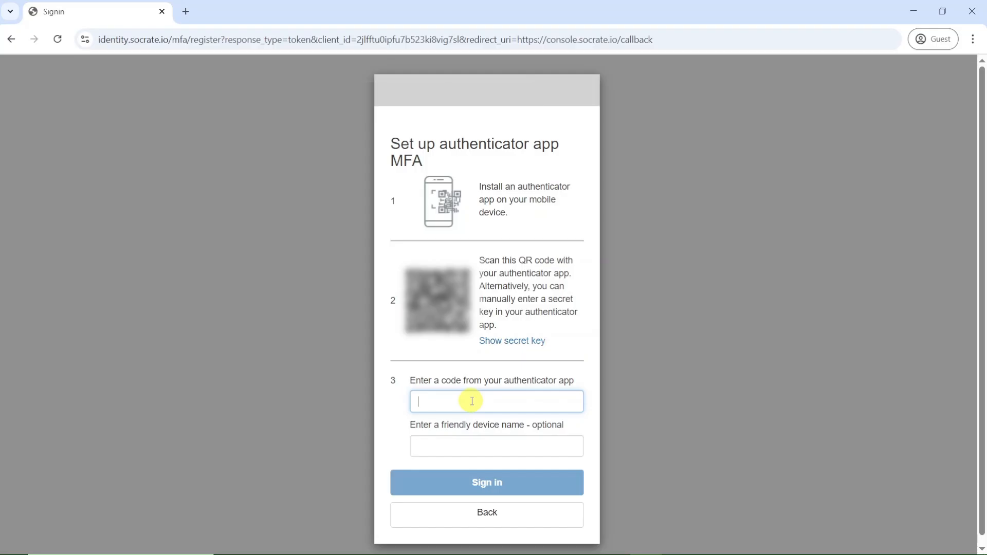
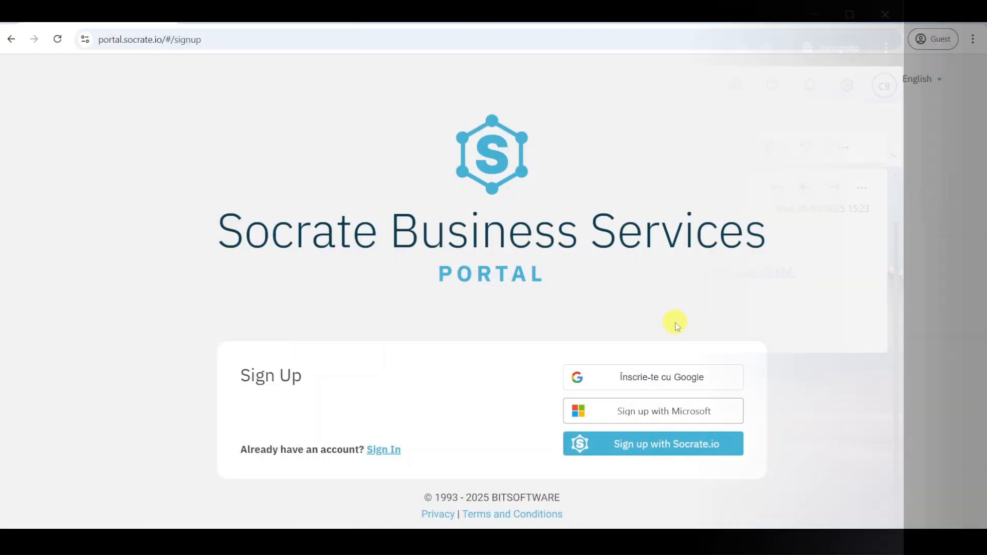
- Choose Sign up with Microsoft on the SBS Portal Sign Up page
{"action": "left_click", "coordinate": [688, 418]}
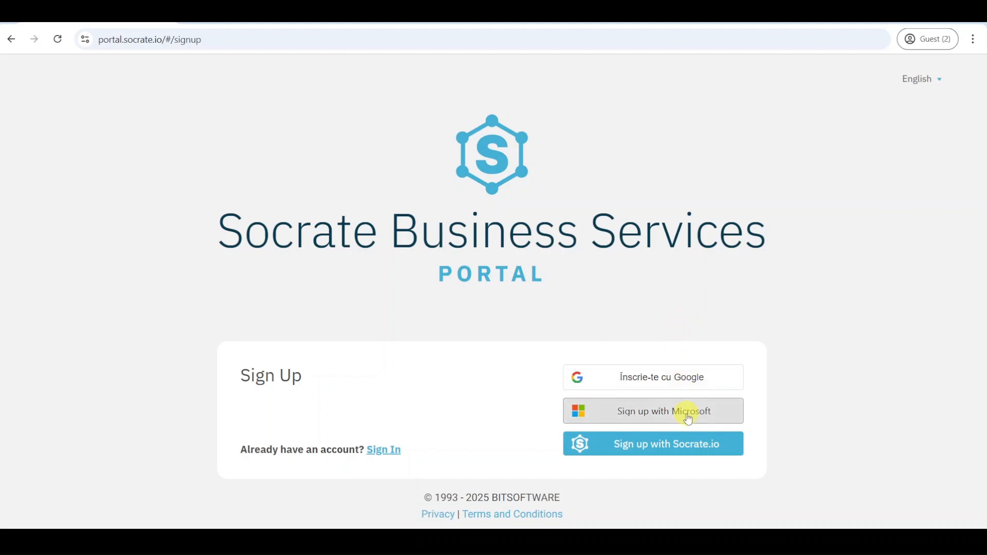